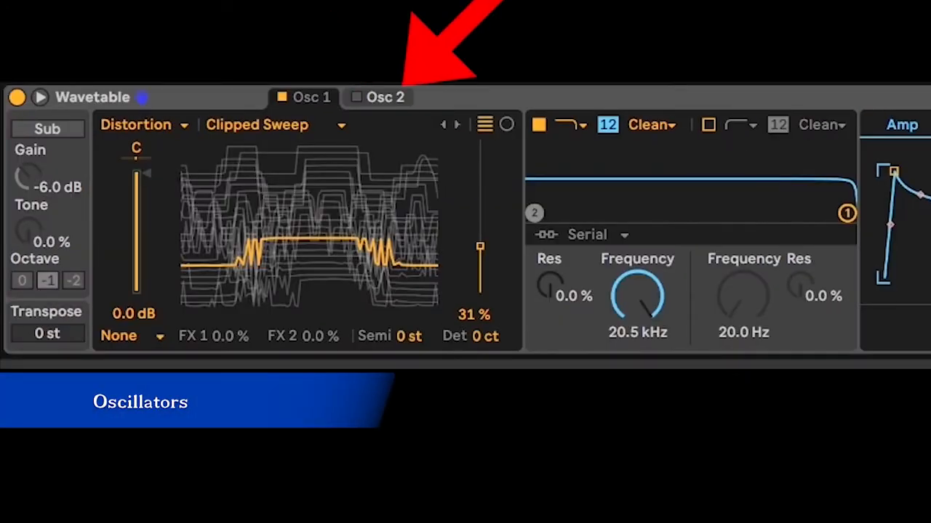
- Browse oscillator 1's wavetable categories and the Distortion tables, and set the Clipped Sweep wavetable position to 27 %
left_click(138, 124)
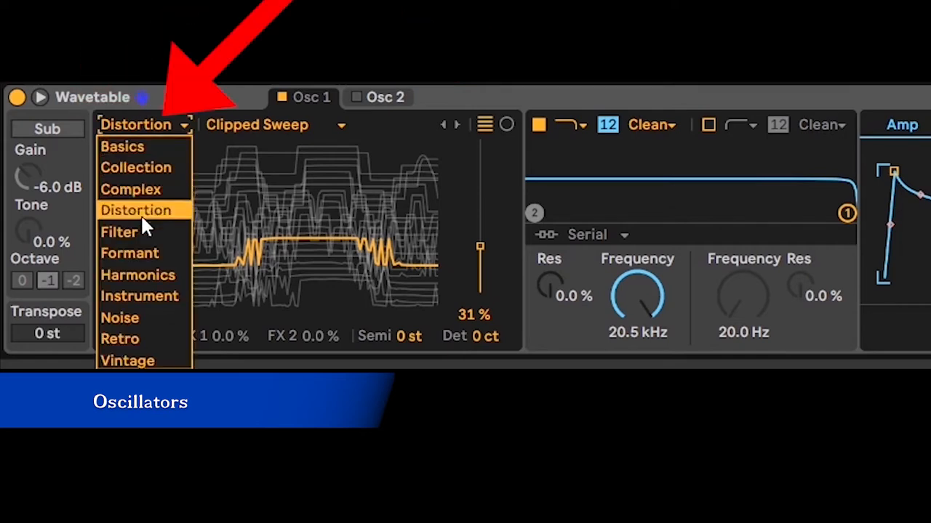
left_click(248, 125)
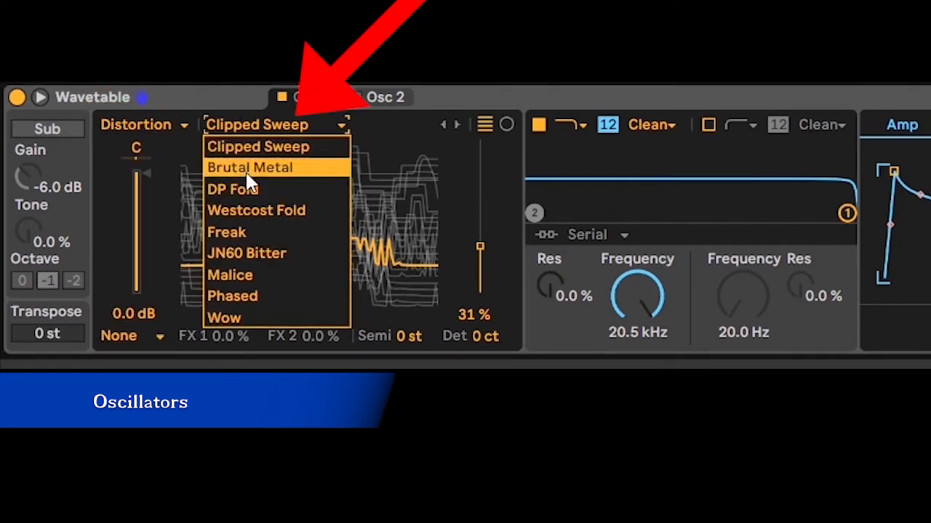
left_click(187, 100)
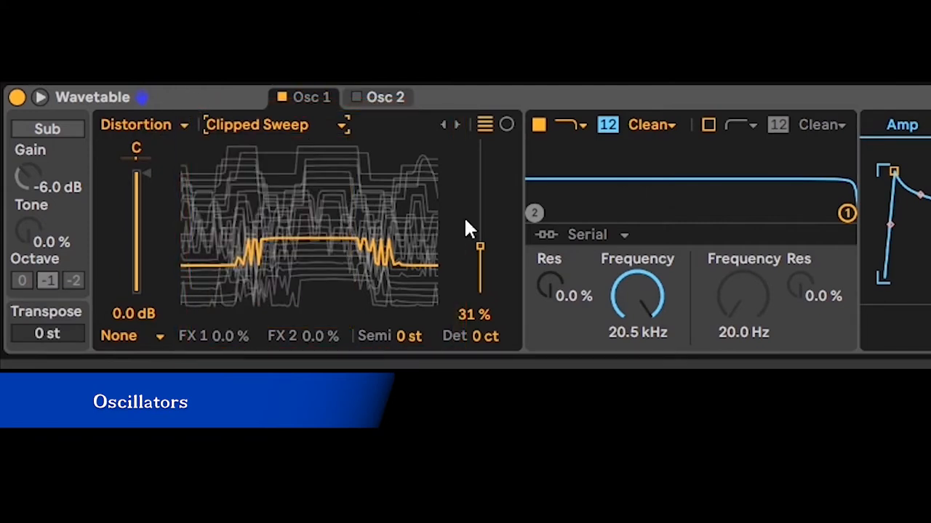
mouse_move(476, 247)
left_mouse_down()
mouse_move(476, 291)
mouse_move(480, 197)
mouse_move(480, 291)
mouse_move(480, 148)
mouse_move(480, 268)
mouse_move(480, 154)
mouse_move(480, 252)
left_mouse_up()
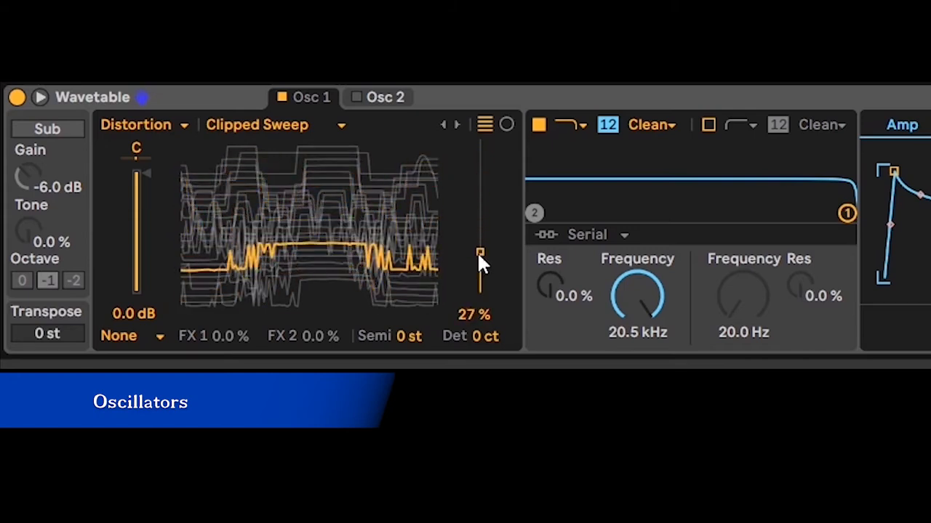
- Load the Sapphire wavetable from the Collection category into oscillator 1
left_click(175, 126)
left_click(172, 162)
left_click(229, 127)
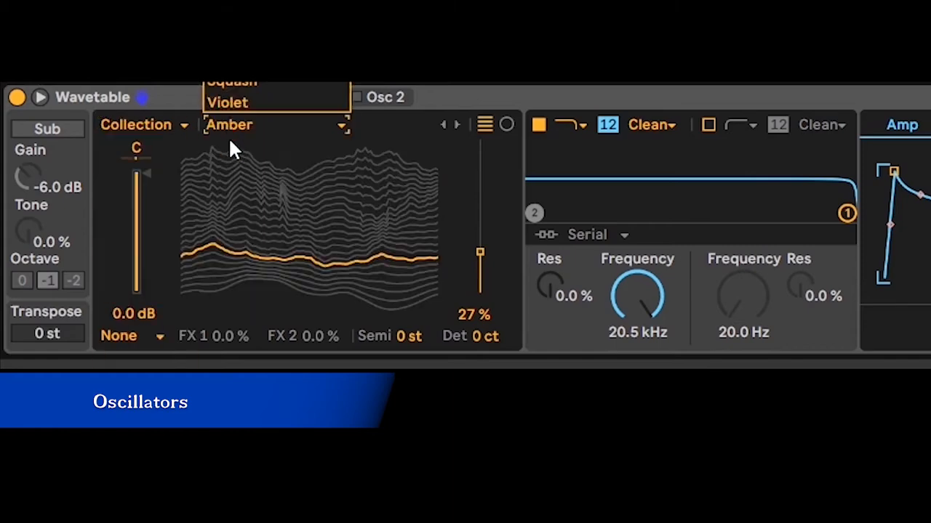
left_click(234, 61)
- Switch oscillator 1 to the Harmonics category, pick another wavetable from it and advance to the next one
left_click(183, 126)
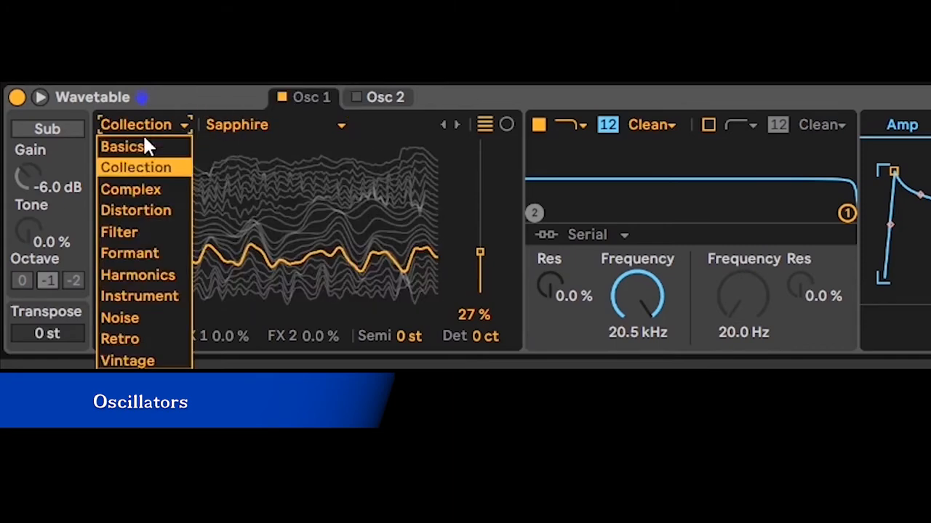
left_click(138, 276)
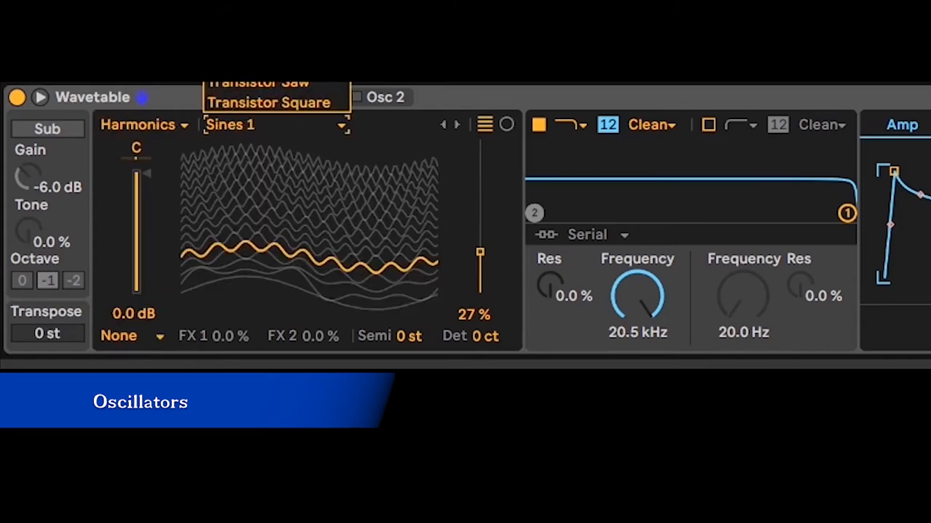
left_click(248, 61)
left_click(456, 124)
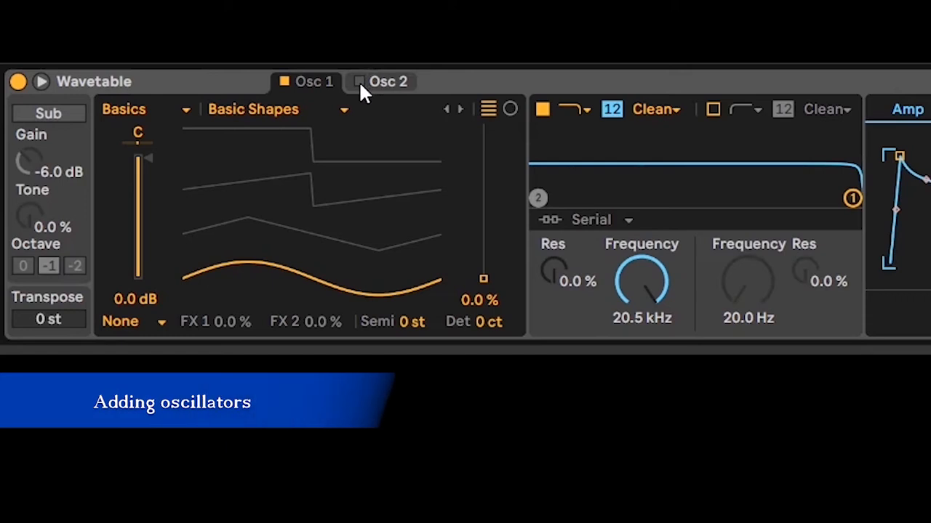
- Enable oscillator 2 and raise the position of its Crispy Form wavetable to 74 %
left_click(359, 81)
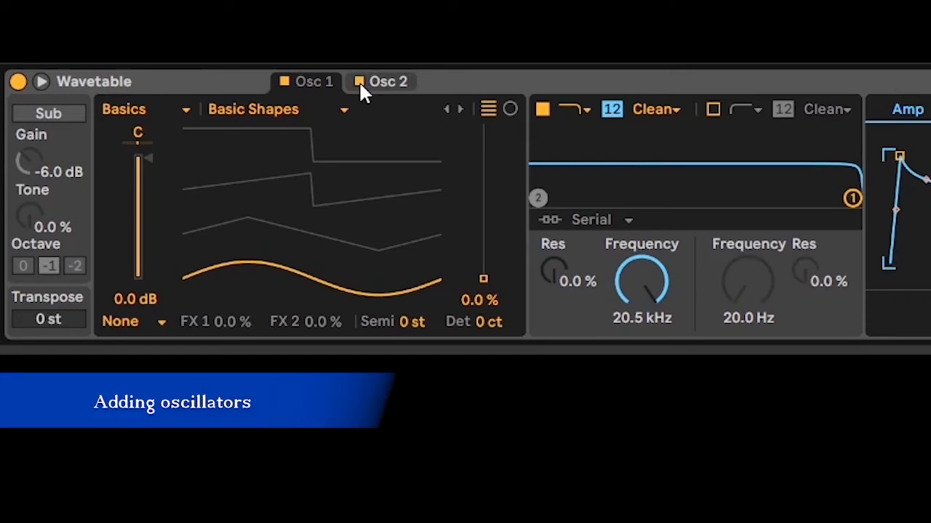
left_click(405, 84)
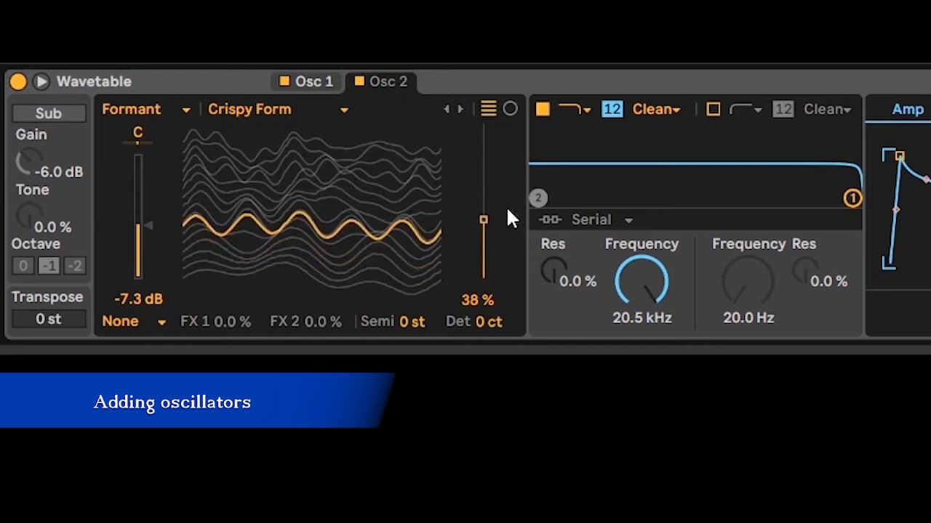
left_click_drag(487, 220, 486, 165)
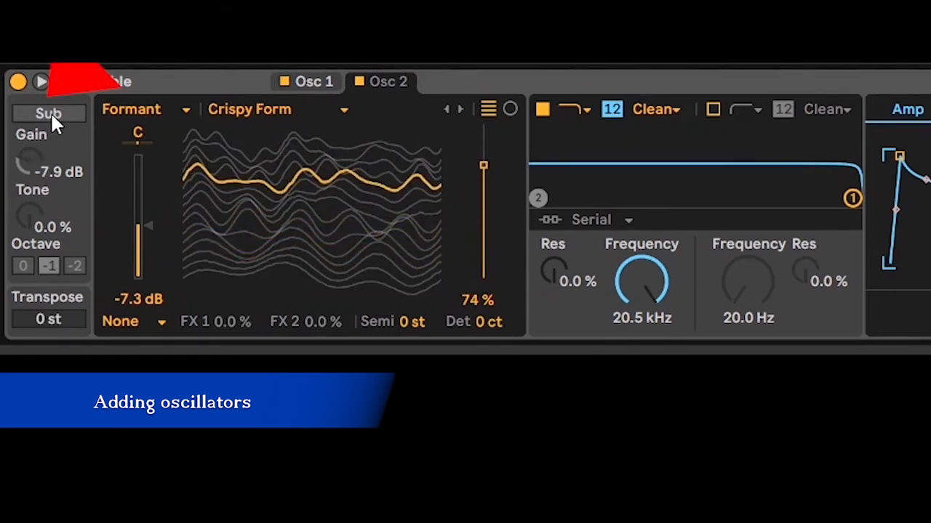
- Enable the sub oscillator, set its octave to -2 and raise its gain to -4.5 dB
left_click(50, 112)
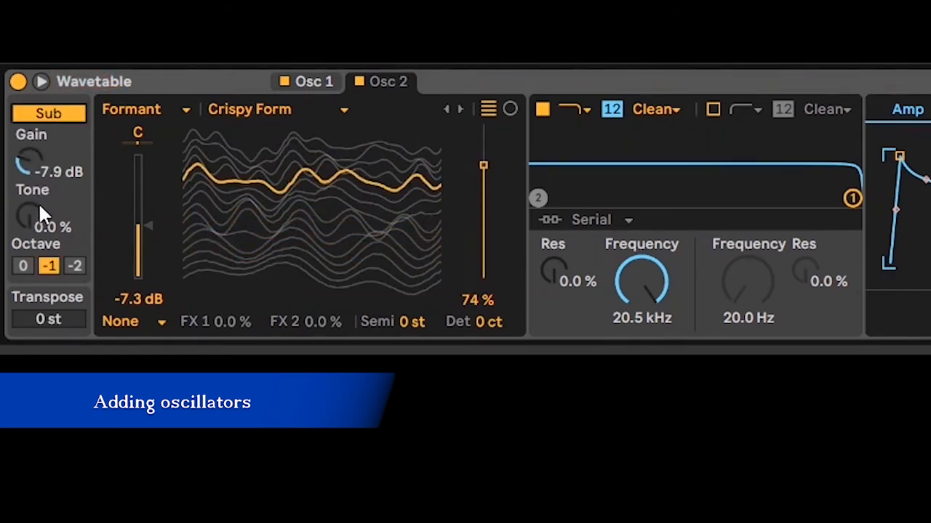
left_click(80, 265)
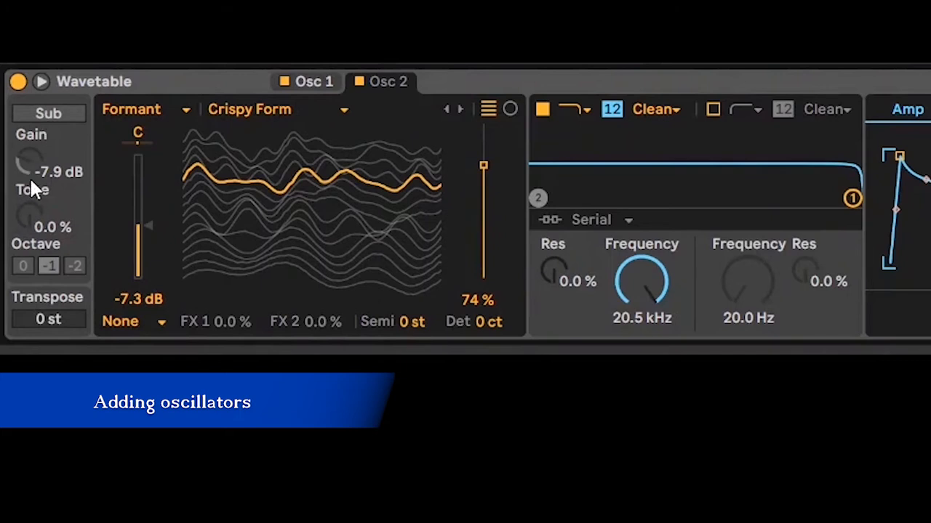
left_click(51, 113)
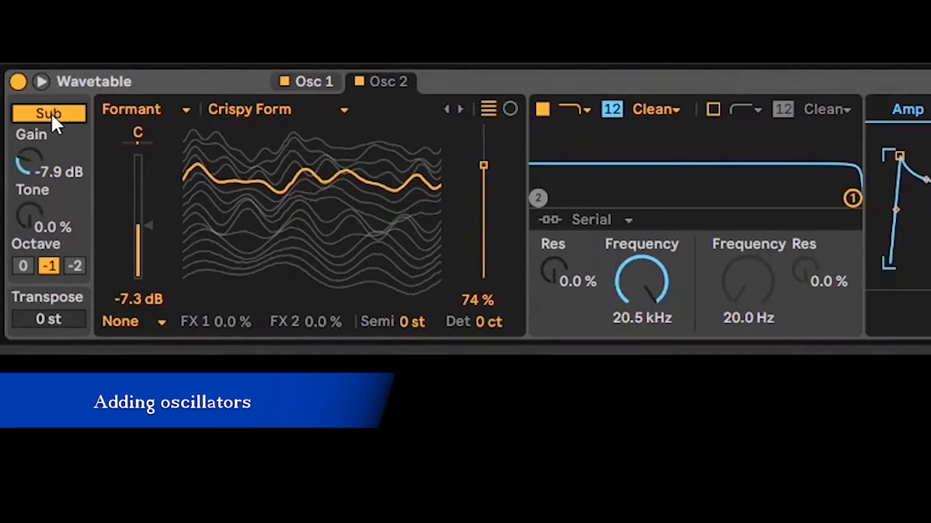
left_click(75, 265)
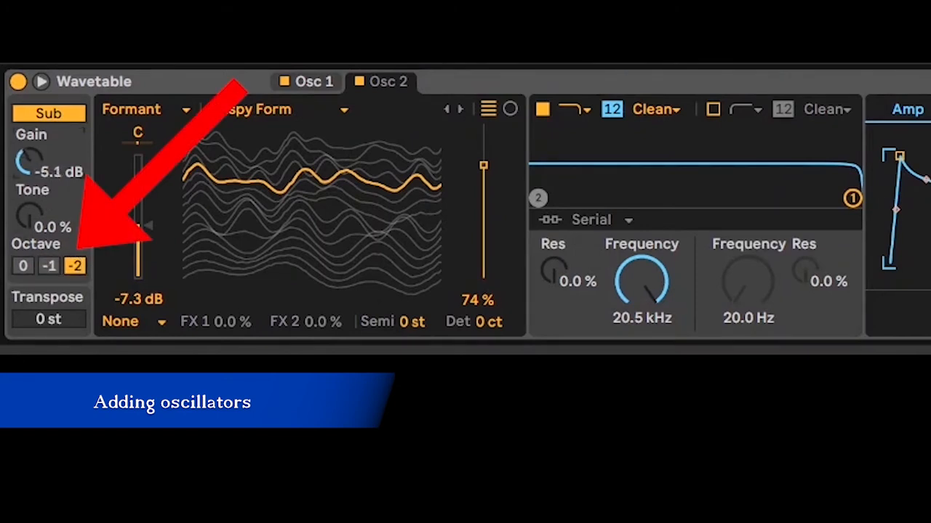
left_click_drag(29, 161, 29, 154)
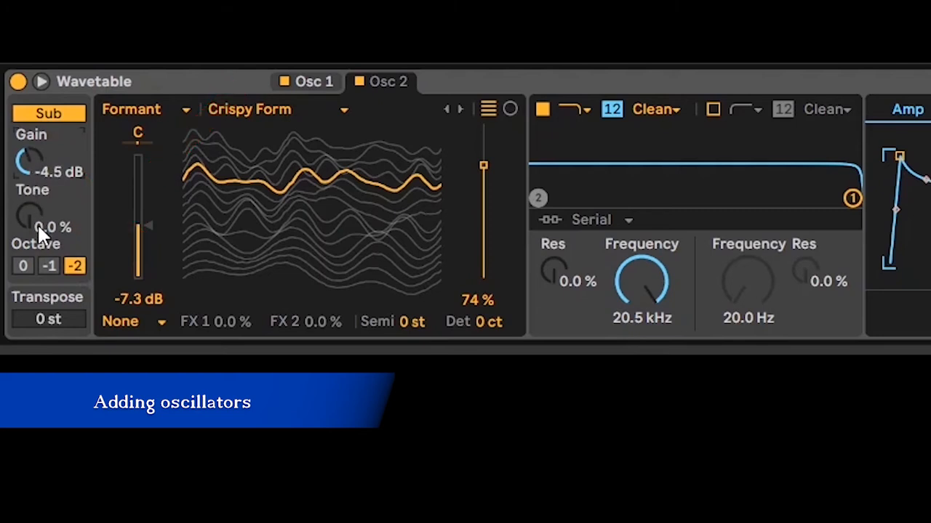
- Raise the sub oscillator's tone past 66 % to add harmonics
left_click_drag(38, 225, 38, 220)
left_click_drag(30, 218, 29, 212)
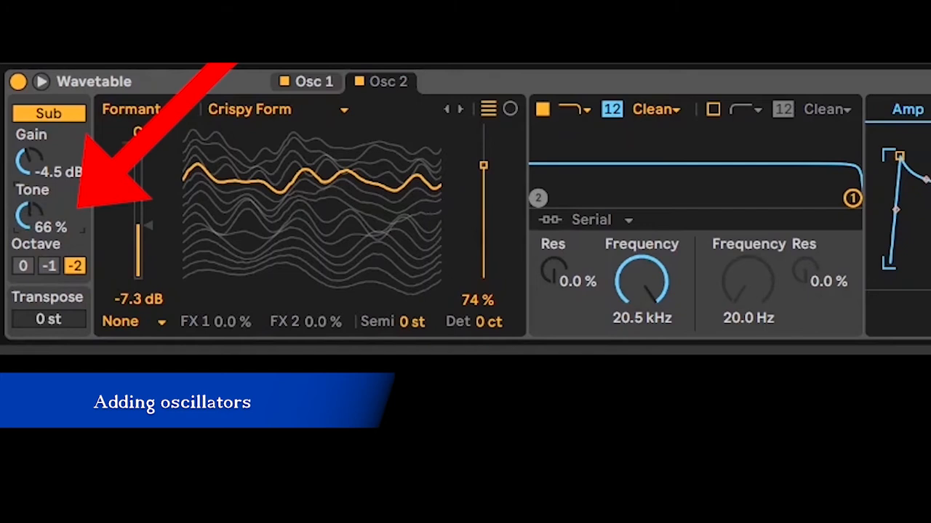
left_click_drag(35, 221, 35, 210)
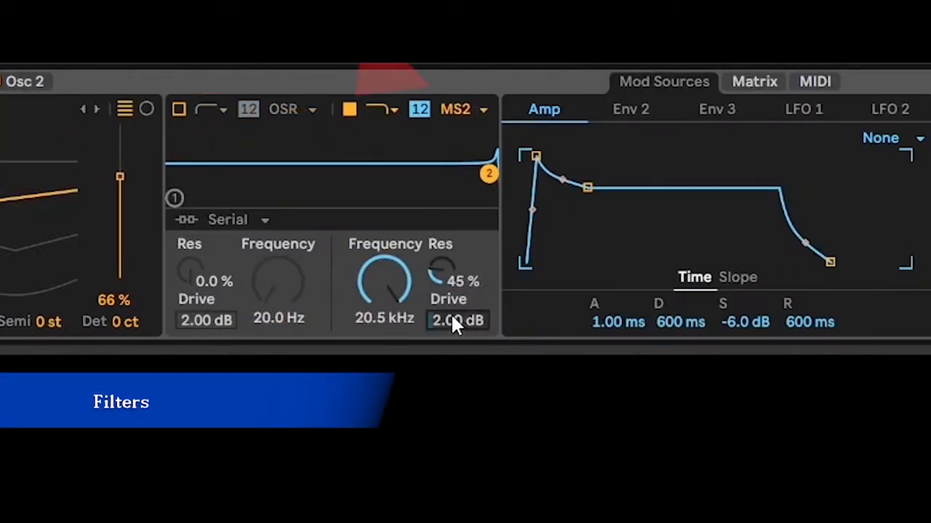
- Sweep filter 2's low-pass cutoff down to 280 Hz and back up to about 17.4 kHz, and switch the filter off
left_click_drag(384, 282, 384, 299)
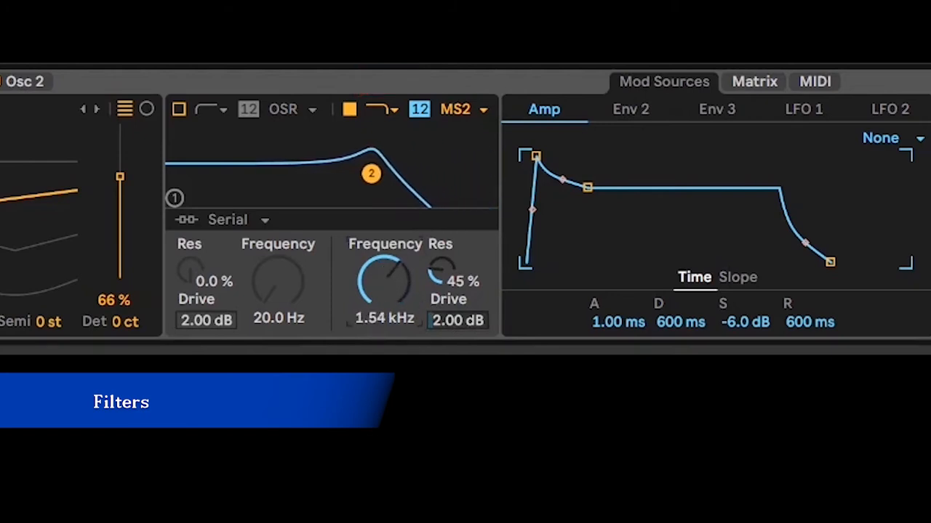
left_click_drag(384, 281, 384, 288)
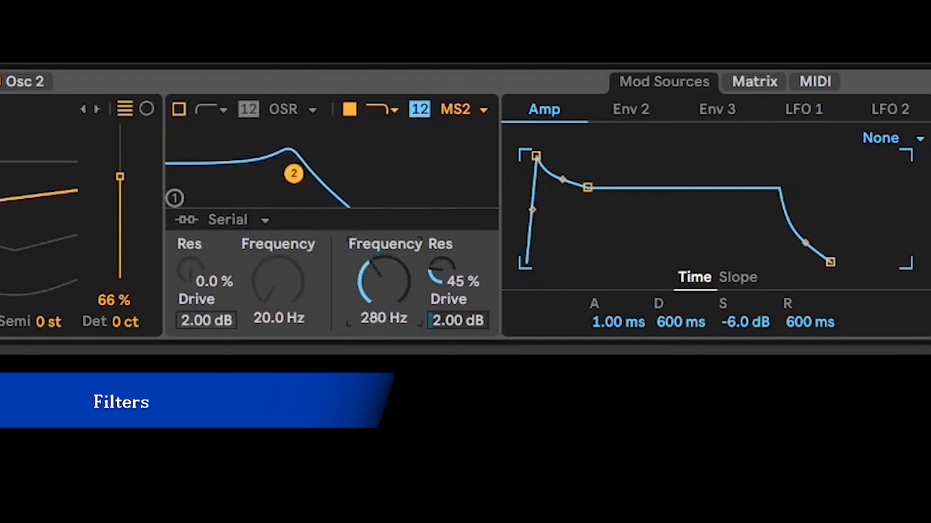
left_click_drag(384, 281, 384, 264)
left_click(352, 108)
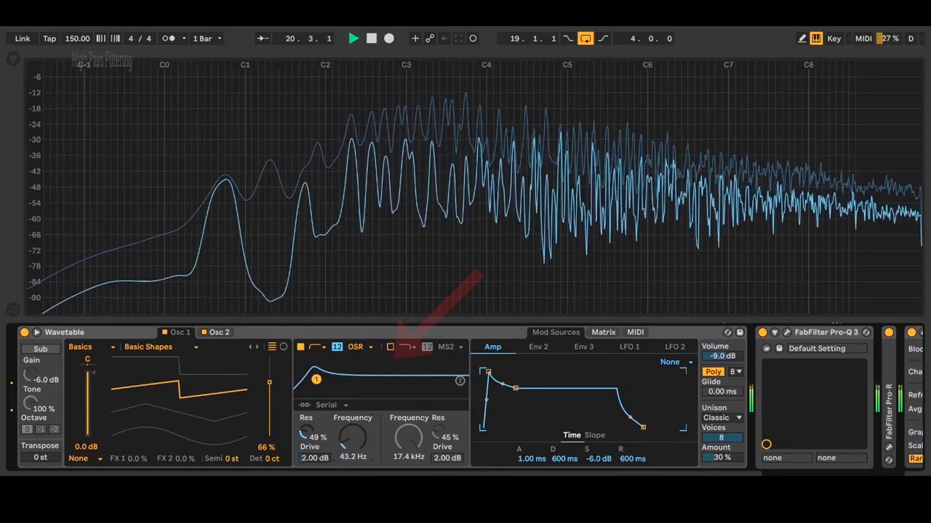
- Lower filter 1's high-pass cutoff to 20.0 Hz and stop playback
mouse_move(352, 437)
left_mouse_down()
mouse_move(353, 375)
mouse_move(351, 444)
left_mouse_up()
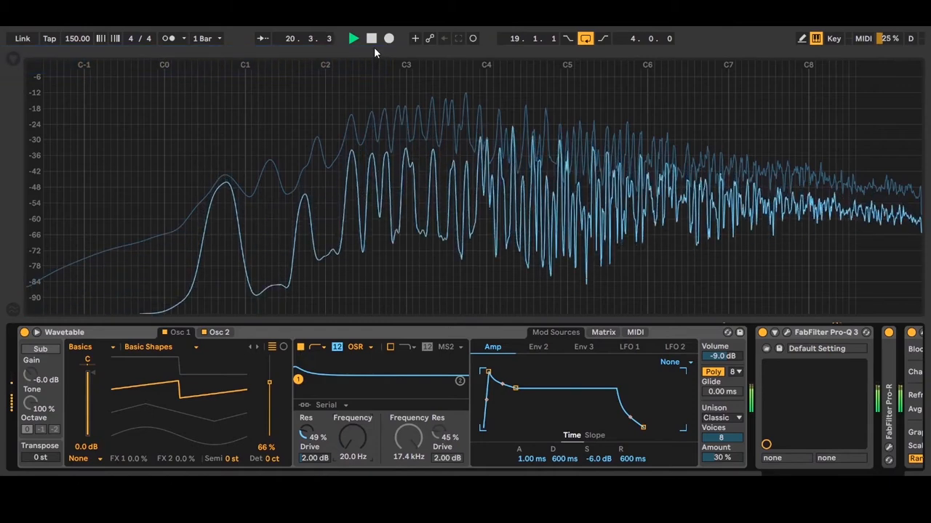
left_click(371, 39)
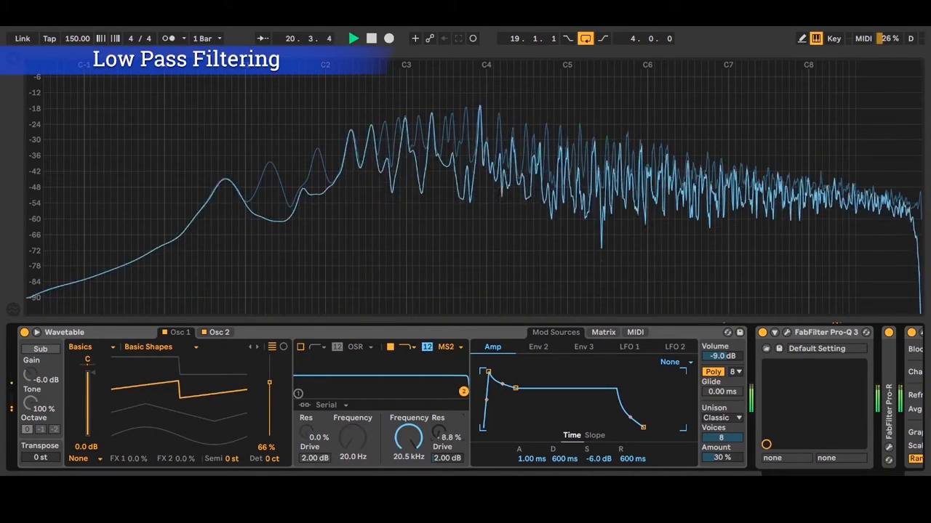
- Set filter 2's low-pass resonance to 45 % and sweep its cutoff frequency during playback
left_click_drag(441, 434, 440, 411)
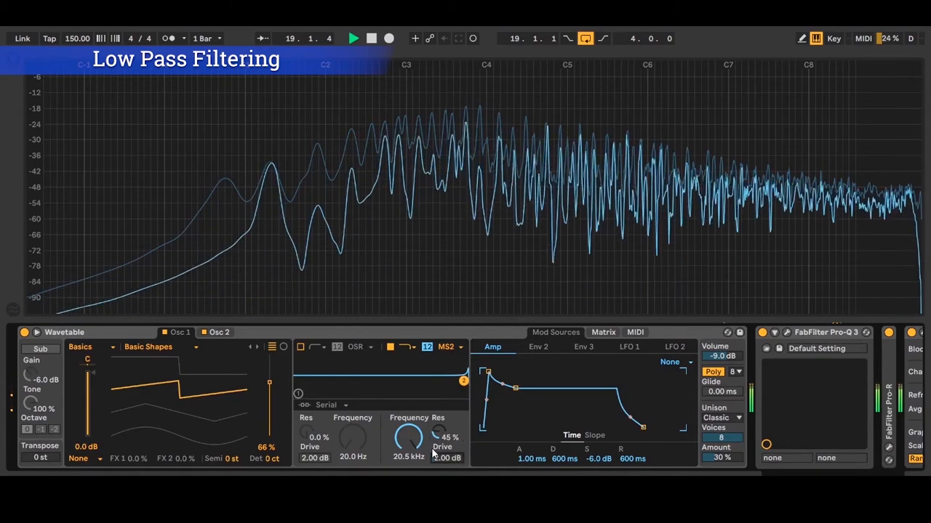
left_click_drag(407, 434, 407, 404)
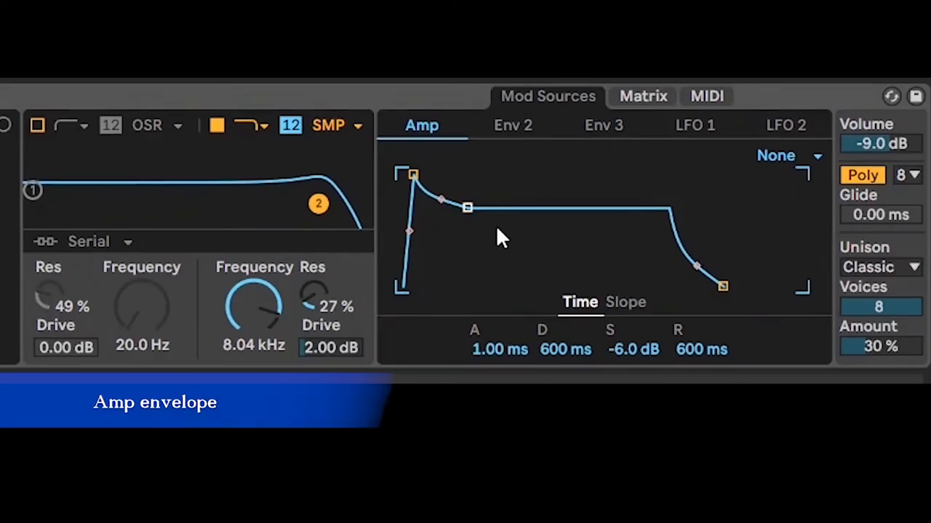
- Reshape the amp envelope with a 206 ms decay and -75 dB sustain, and try a longer attack with other decay and sustain settings
left_click_drag(469, 208, 455, 285)
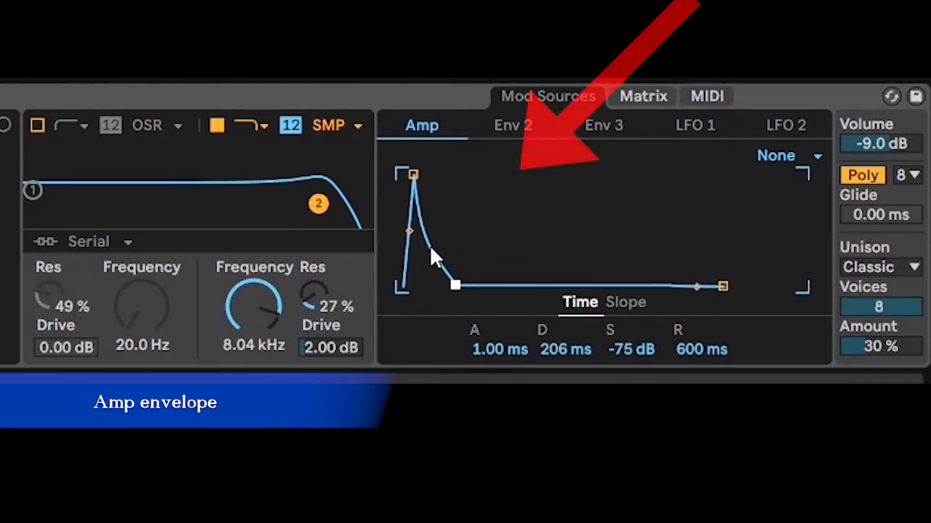
left_click_drag(412, 174, 443, 175)
left_click_drag(485, 285, 475, 234)
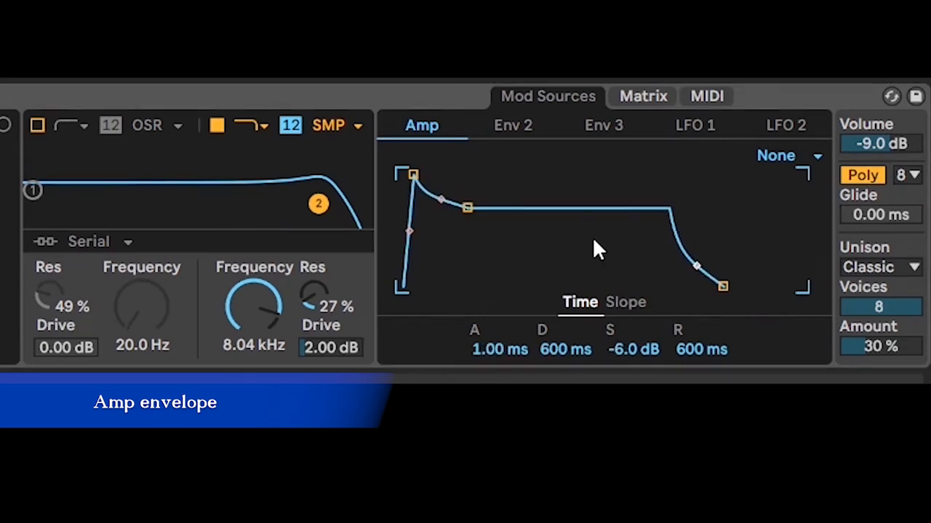
left_click_drag(467, 204, 457, 264)
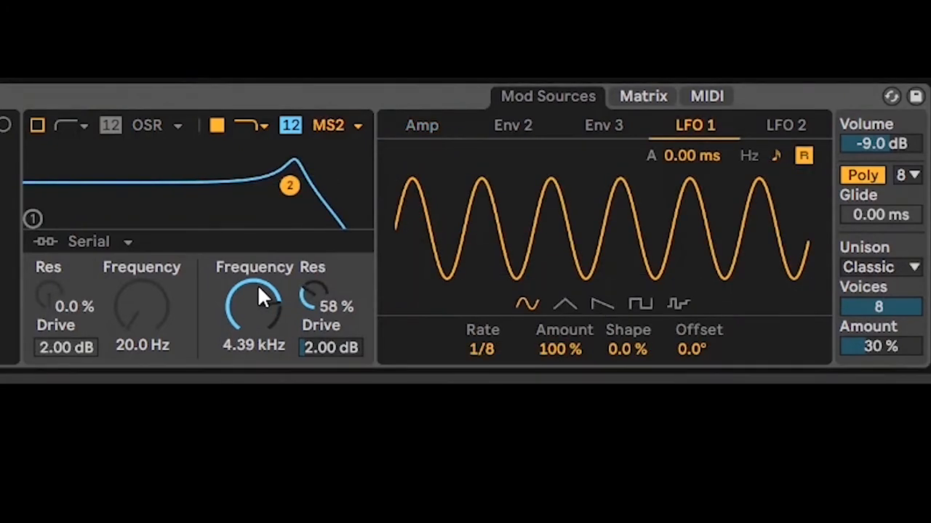
- Lower filter 2's cutoff to 1.11 kHz and modulate its frequency with LFO 1 by 61 in the modulation matrix
left_click_drag(257, 285, 258, 329)
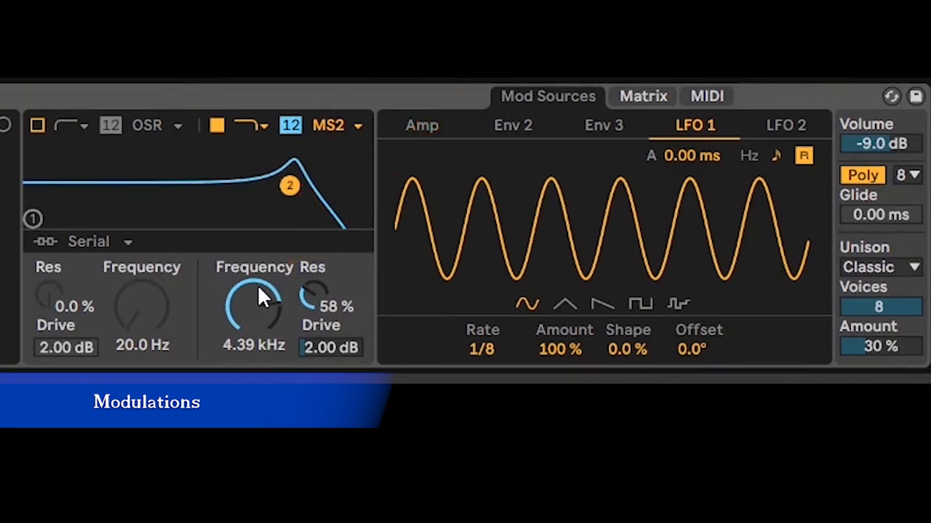
mouse_move(258, 284)
left_mouse_down()
mouse_move(258, 373)
mouse_move(259, 285)
left_mouse_up()
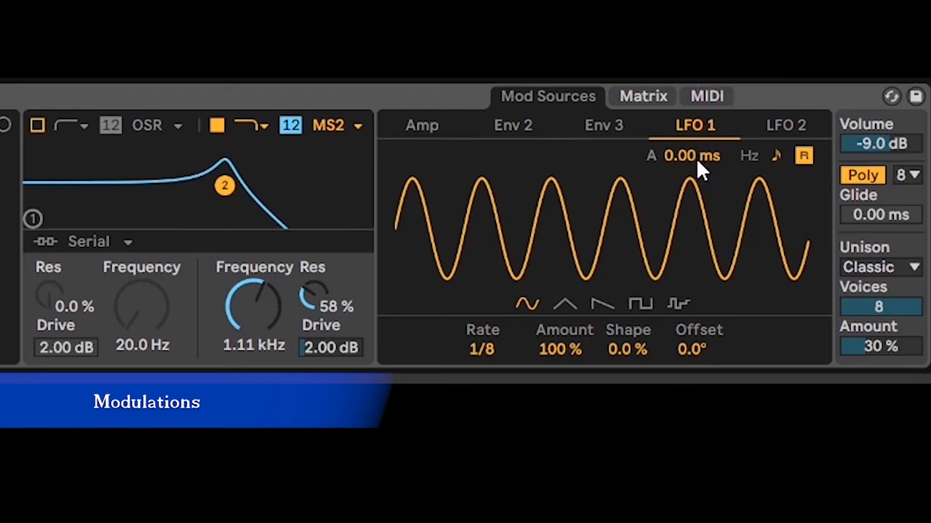
left_click(651, 98)
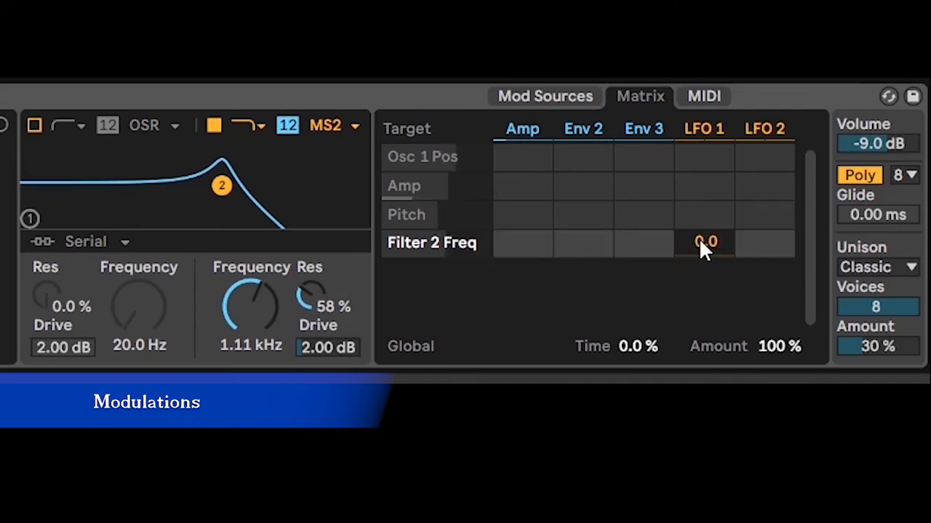
left_click_drag(711, 247, 710, 202)
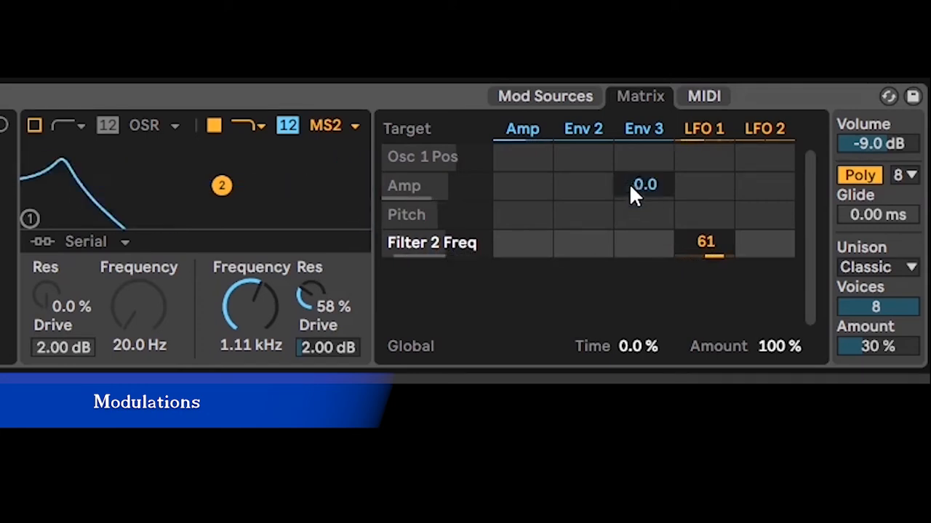
- Set LFO 1 to a triangle waveform with a 1/8 rate and an amount of 13 %
left_click(578, 99)
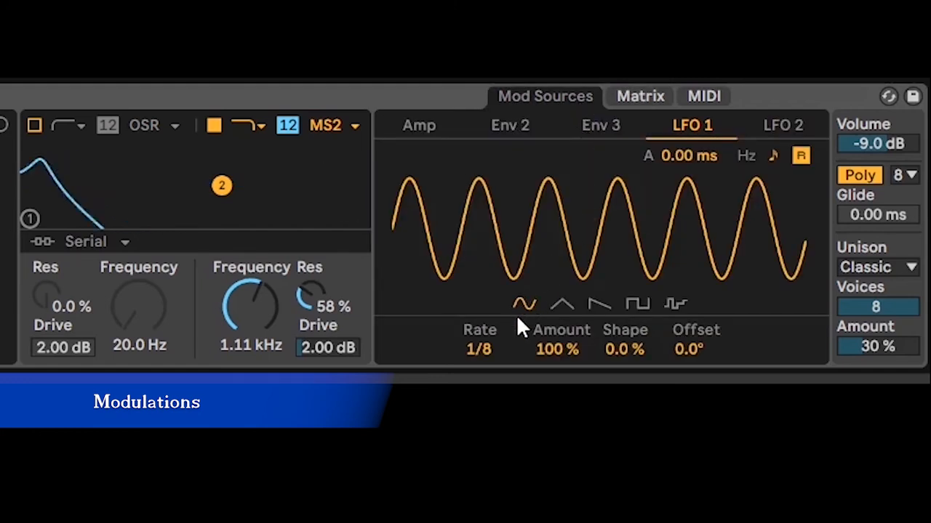
mouse_move(488, 343)
left_mouse_down()
mouse_move(488, 357)
mouse_move(488, 349)
left_mouse_up()
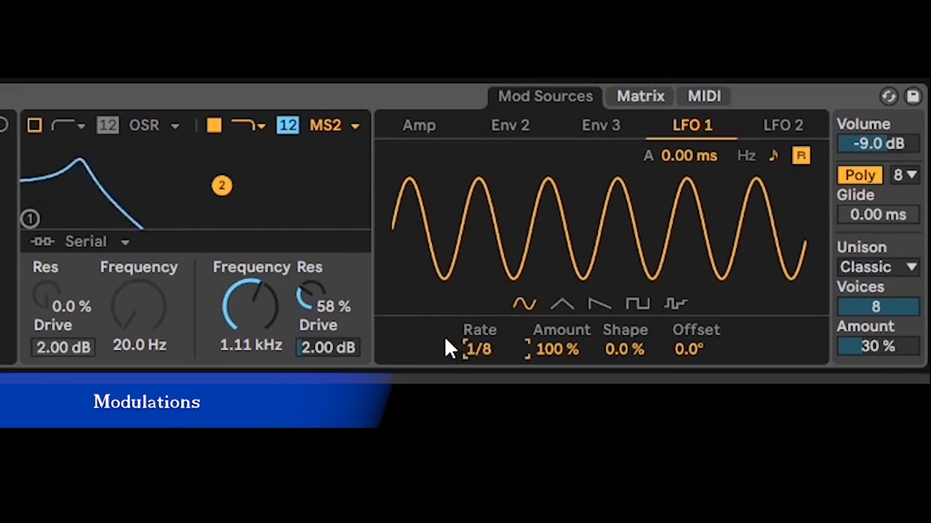
left_click_drag(557, 345, 561, 314)
left_click(561, 305)
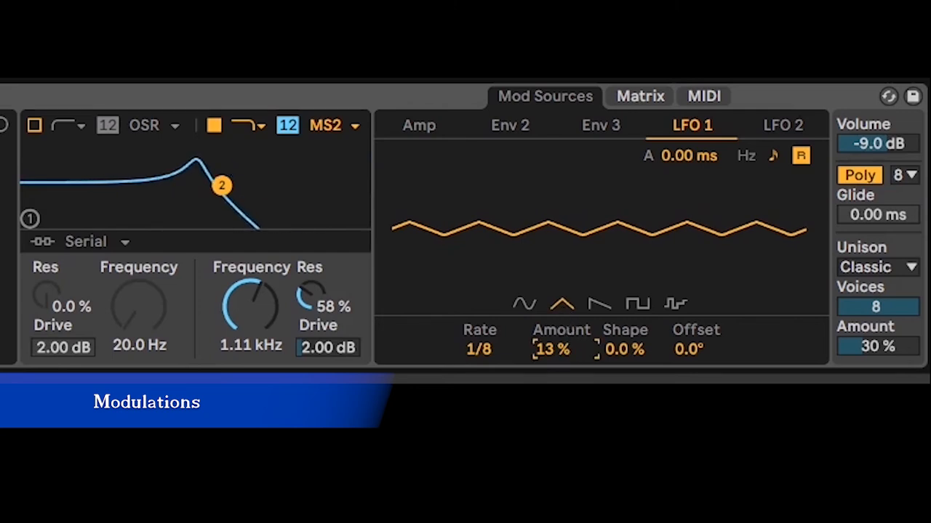
- Try the sawtooth and square waveforms for LFO 1 at 100 % amount, and reduce the LFO amount
left_click(595, 305)
left_click(632, 304)
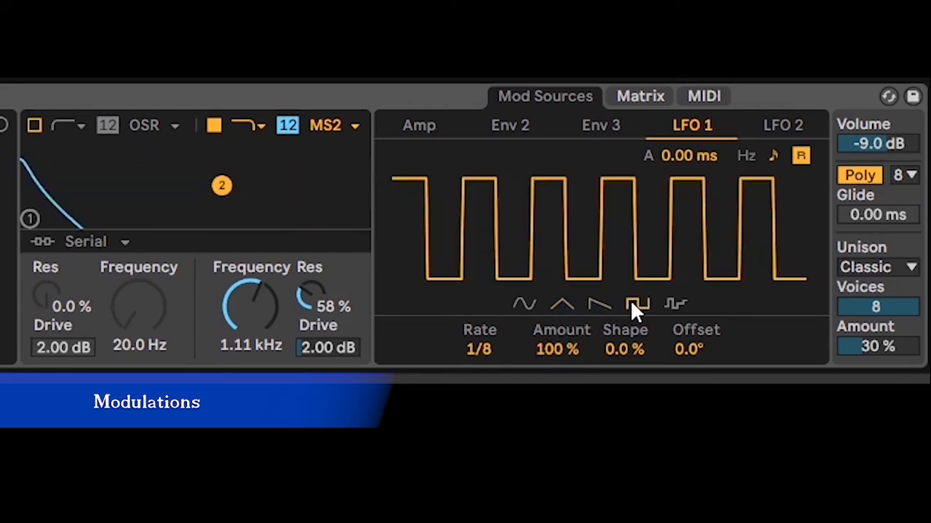
left_click_drag(563, 350, 564, 384)
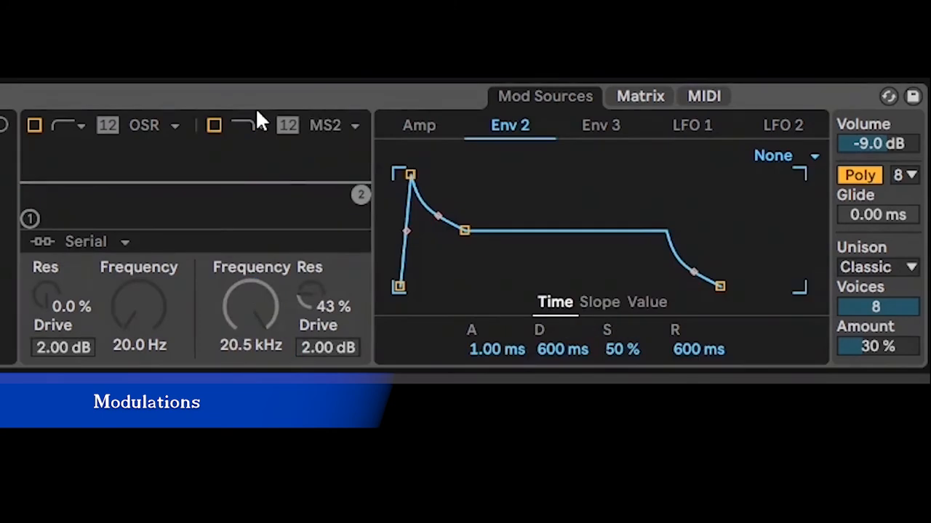
- Enable filter 2 as a low-pass and lower its cutoff frequency to 640 Hz, keeping the MS2 circuit
left_click(214, 125)
left_click_drag(266, 287, 266, 341)
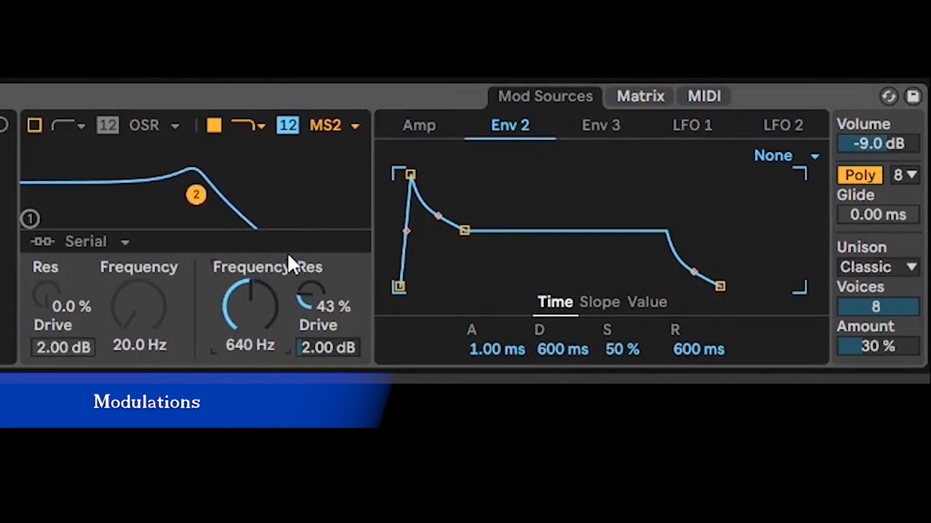
left_click(339, 122)
left_click(339, 122)
- Add filter 2's frequency as a target in the modulation matrix and raise its Env 2 modulation amount
left_click(640, 97)
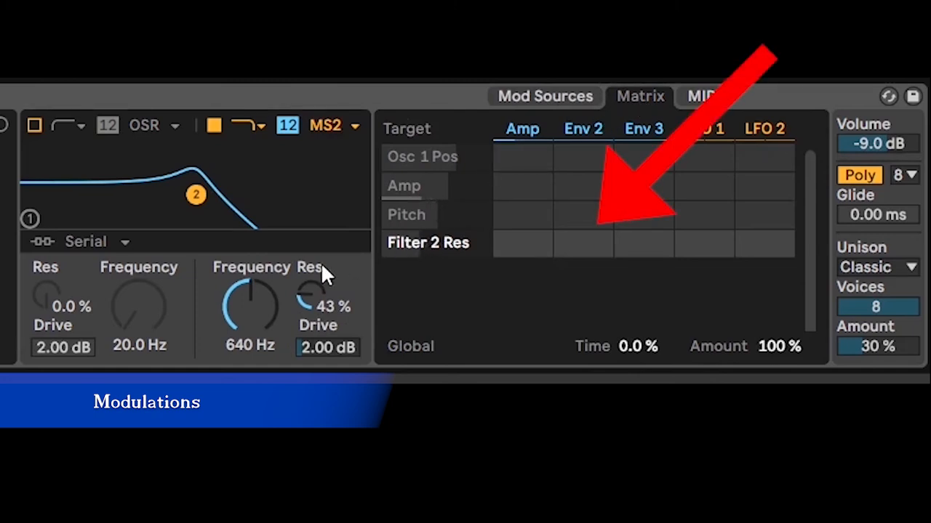
left_click(258, 294)
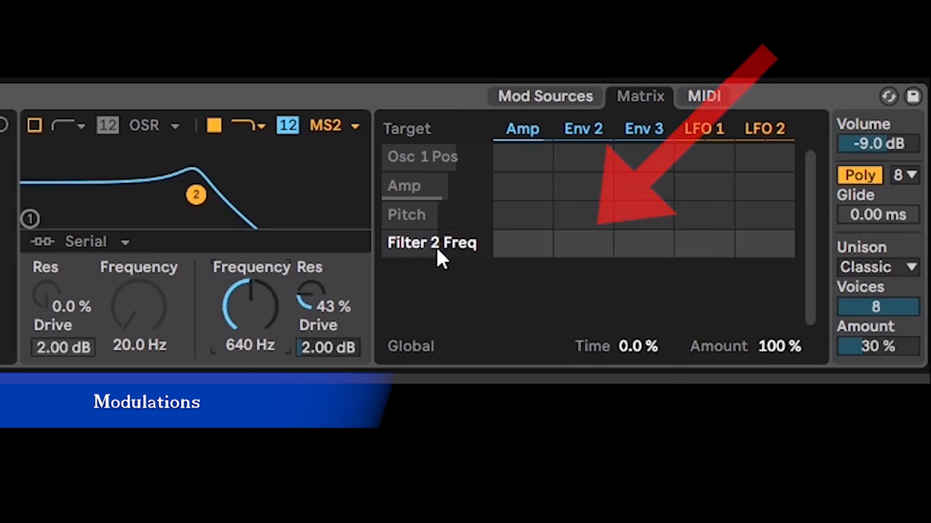
left_click(594, 253)
left_click_drag(594, 253, 594, 121)
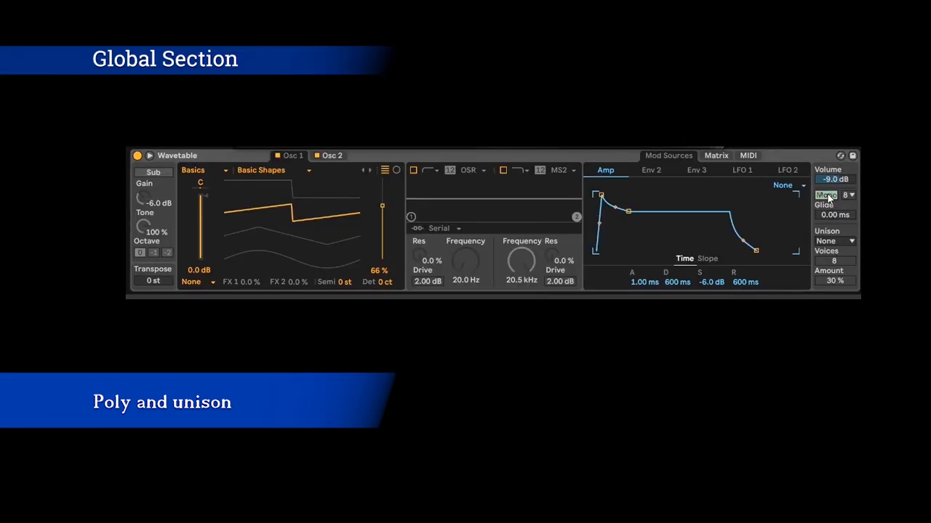
- Toggle the synth's voice mode to Mono and back to Poly, and set the unison mode to Classic
left_click(826, 194)
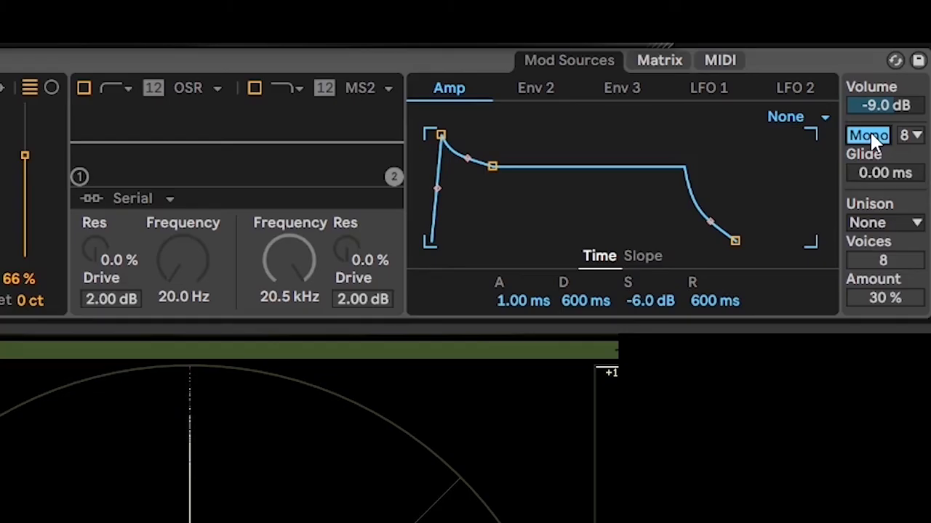
left_click(828, 196)
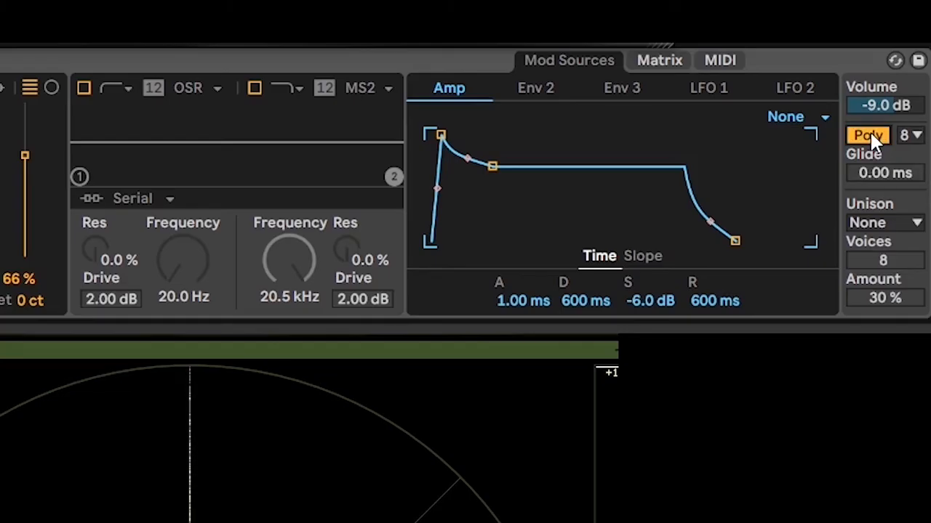
left_click(884, 223)
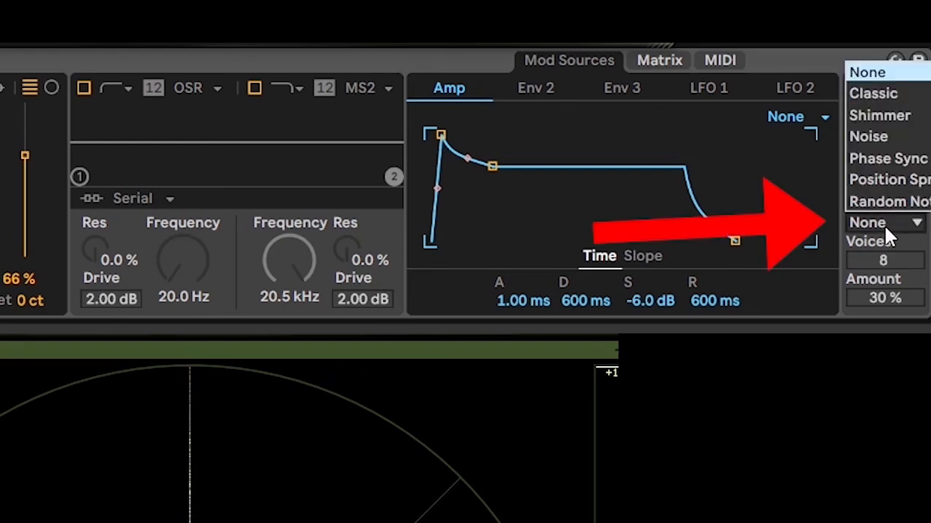
left_click(889, 95)
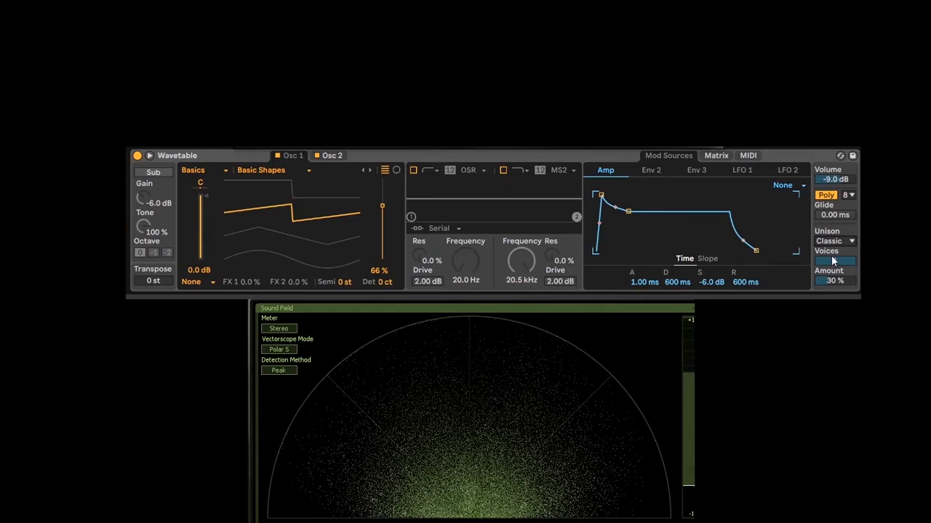
- Try 5 unison voices at 0 % amount, raise them to 7 voices and 27 %, and choose another unison mode
left_click_drag(831, 259, 832, 281)
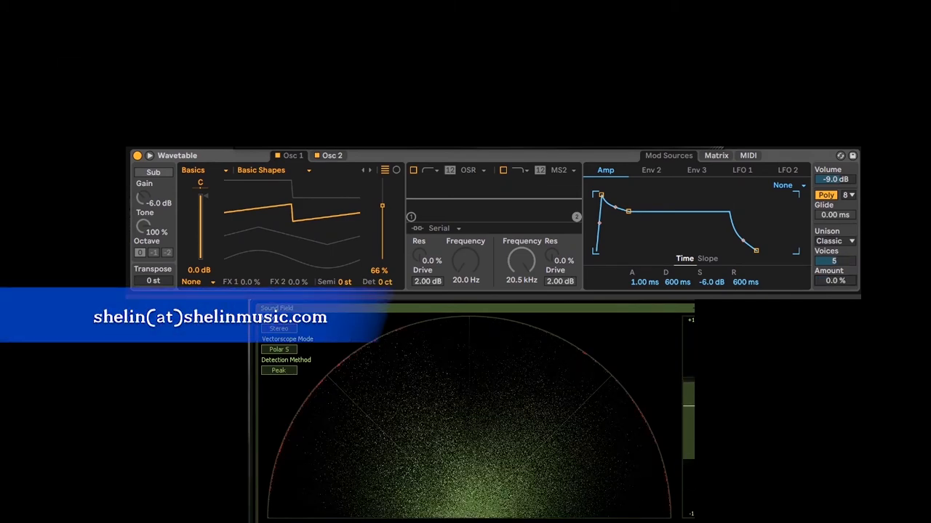
left_click_drag(834, 281, 834, 277)
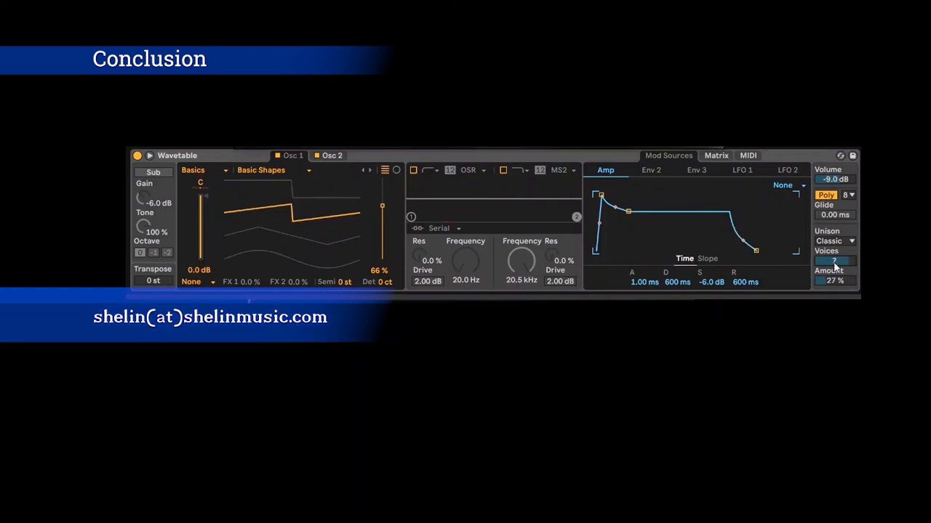
left_click(835, 241)
left_click(831, 206)
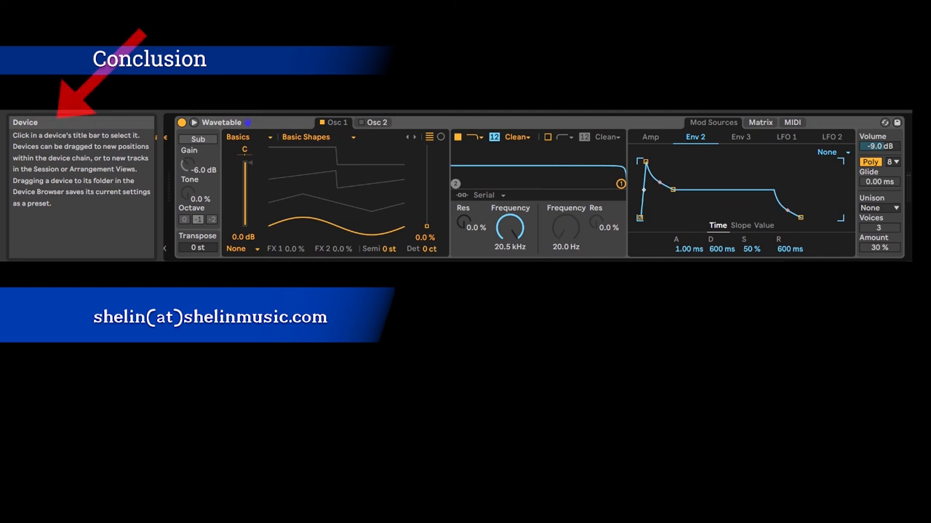